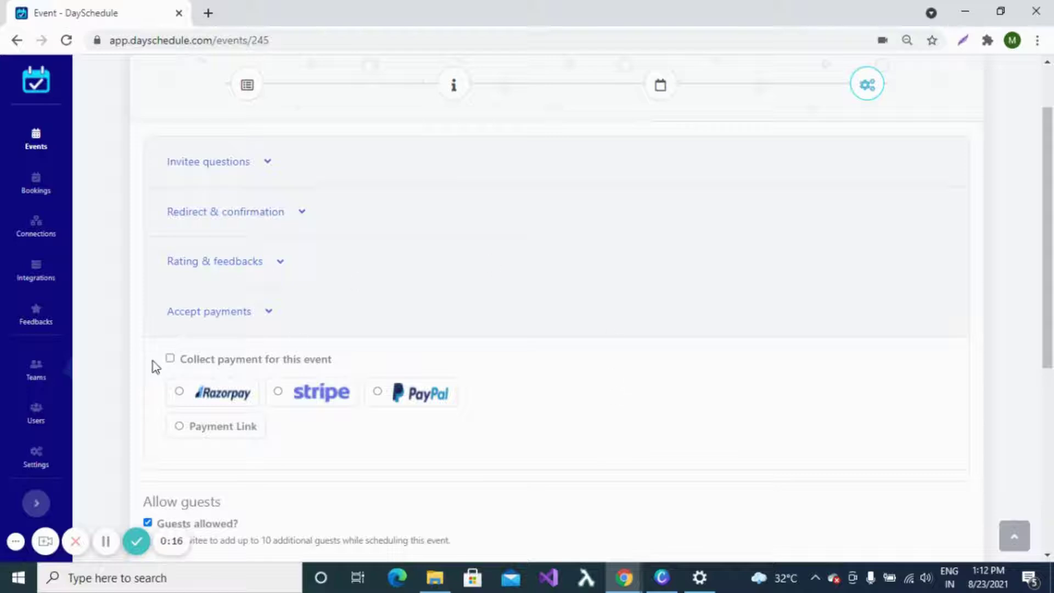
# Step: Turn on payment collection using a pasted Razorpay payment link
pyautogui.click(170, 359)
pyautogui.scroll(-1, 384, 429)
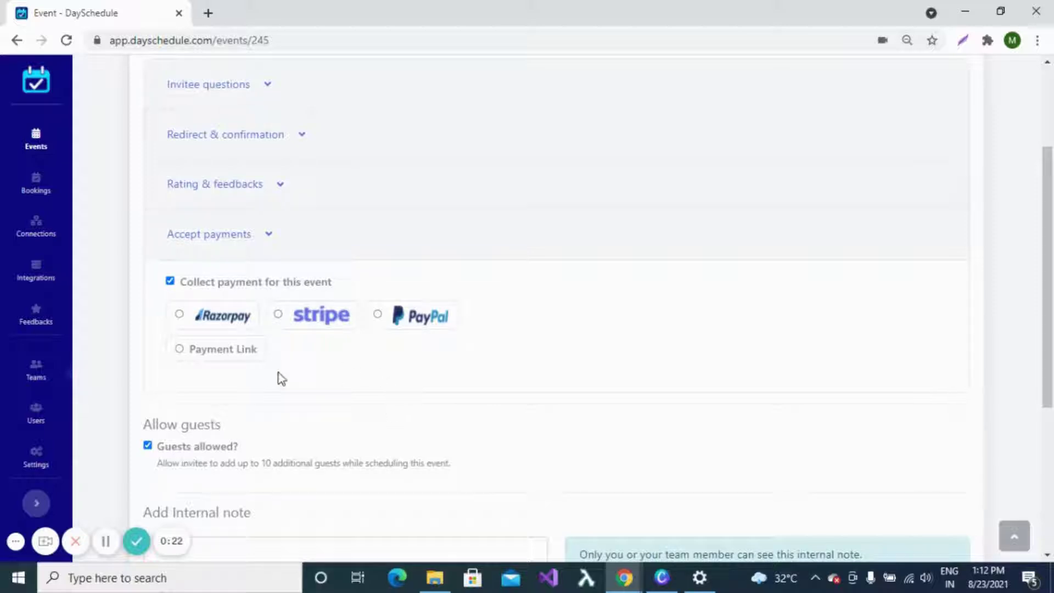
pyautogui.click(179, 349)
pyautogui.scroll(-1, 489, 388)
pyautogui.click(420, 336)
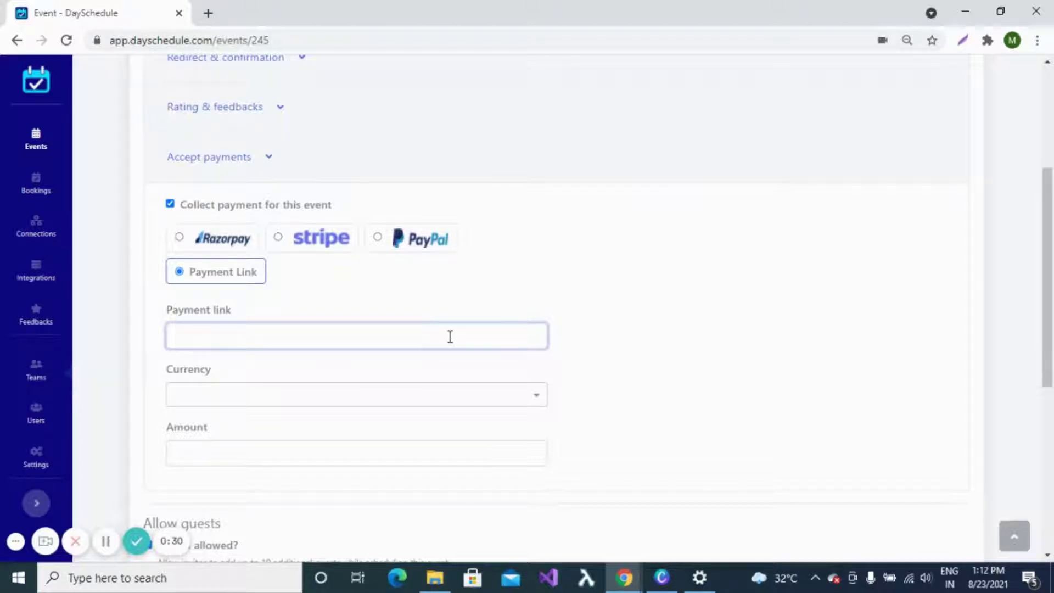
pyautogui.write('https://razorpay.com/payment-link/plink_HoXTLpuuOO4GVA/test')
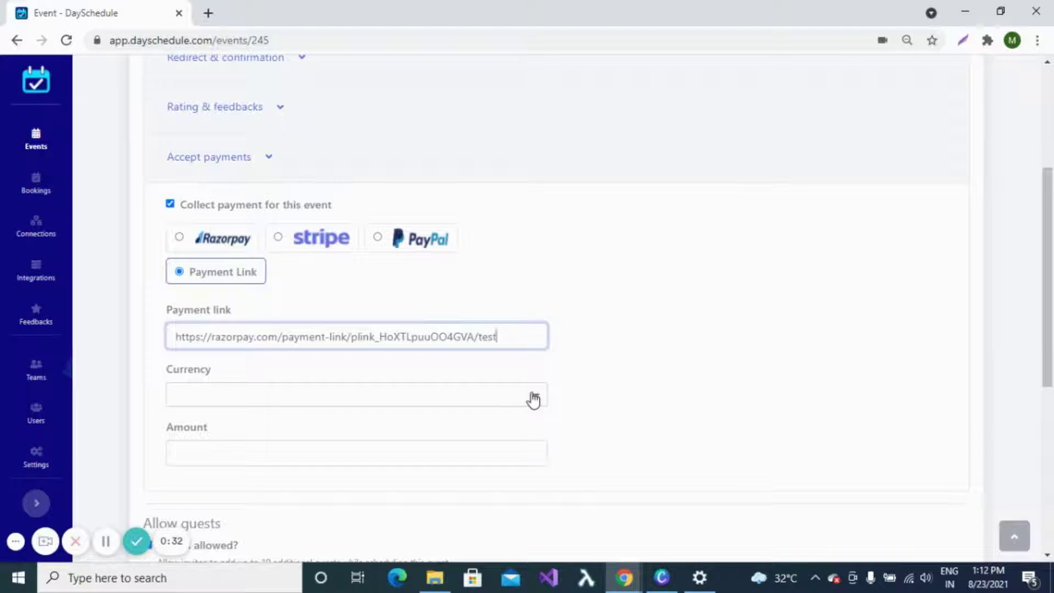
# Step: Set the currency to INR (Rs) and the amount to 500, then save the event
pyautogui.click(534, 399)
pyautogui.scroll(-5, 428, 319)
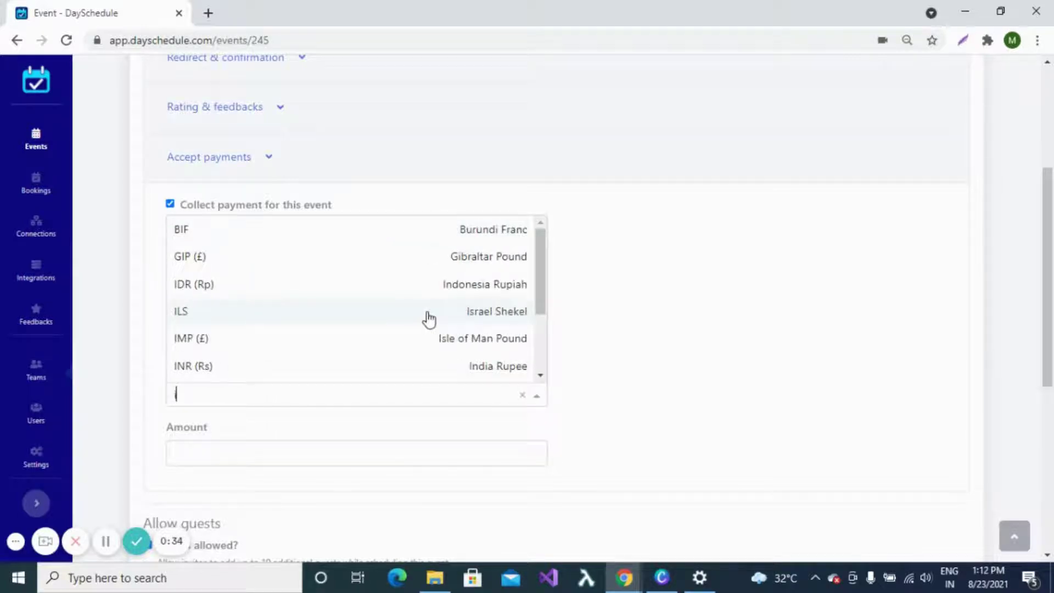
pyautogui.write('inr')
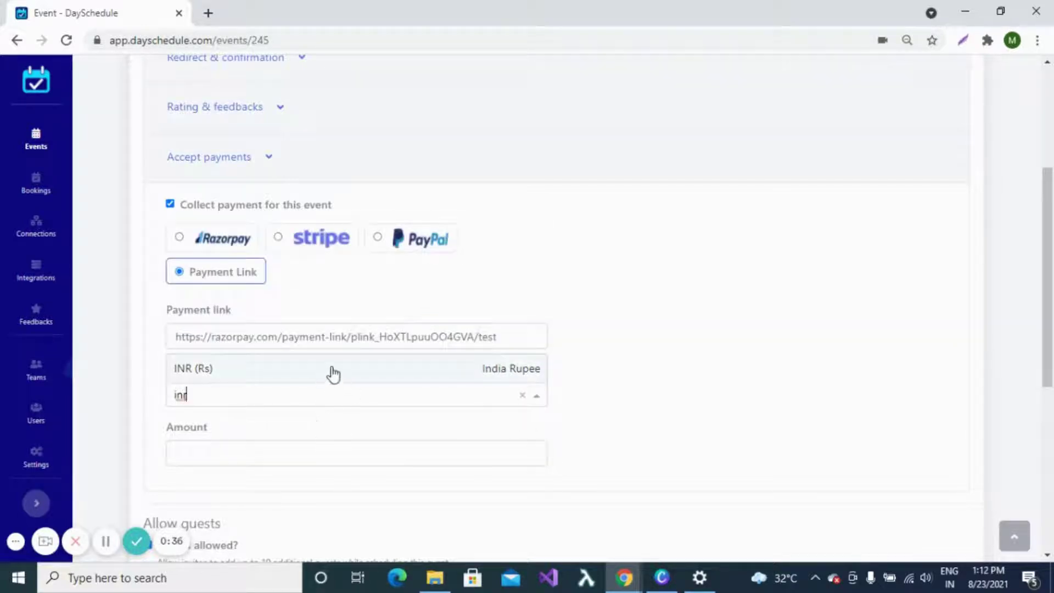
pyautogui.click(333, 374)
pyautogui.click(268, 464)
pyautogui.write('5')
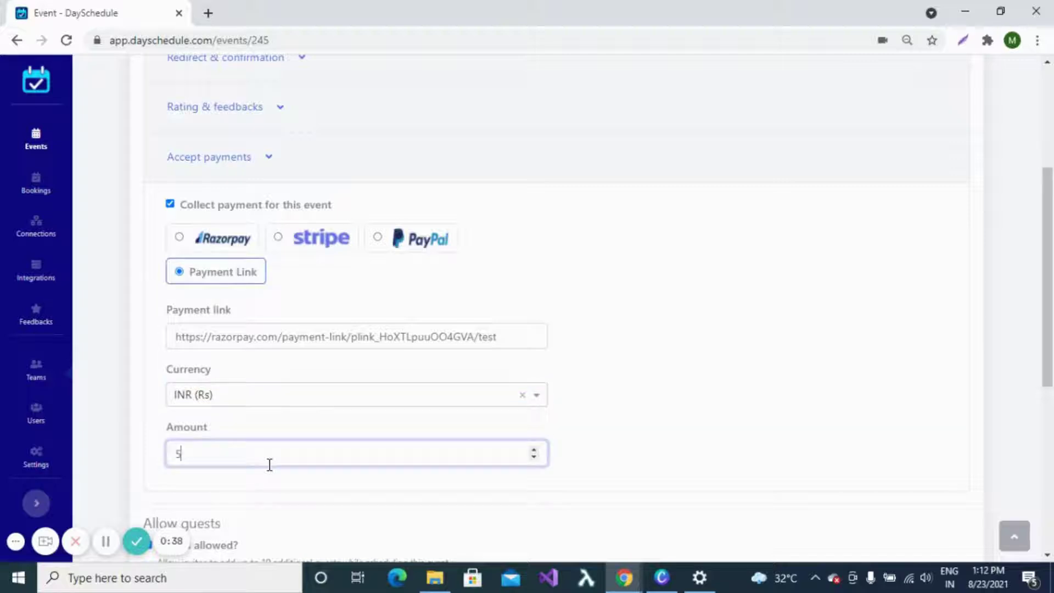
pyautogui.write('00')
pyautogui.scroll(-1, 679, 441)
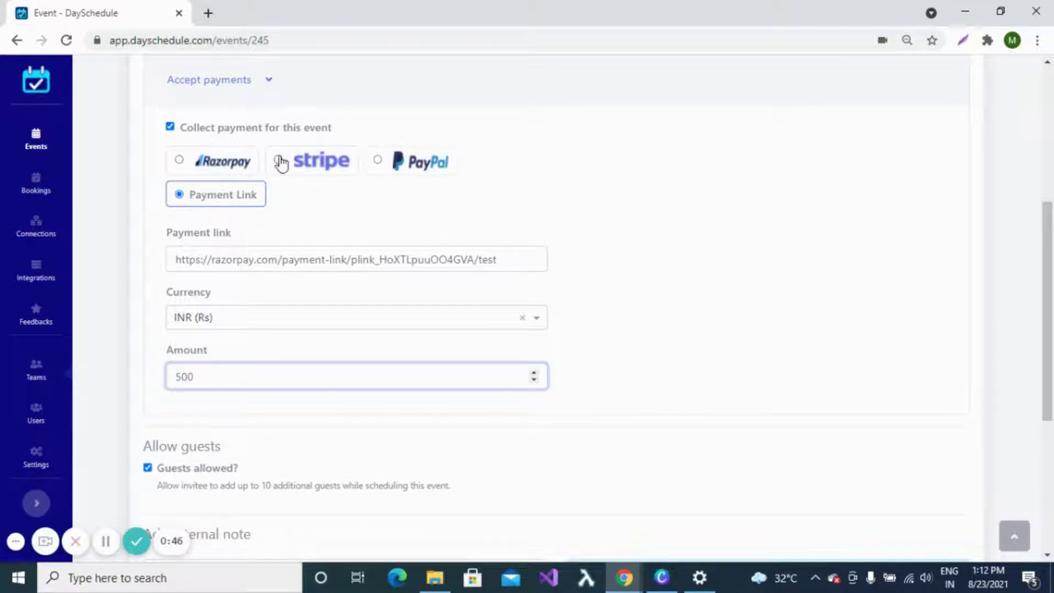
pyautogui.scroll(-4, 659, 362)
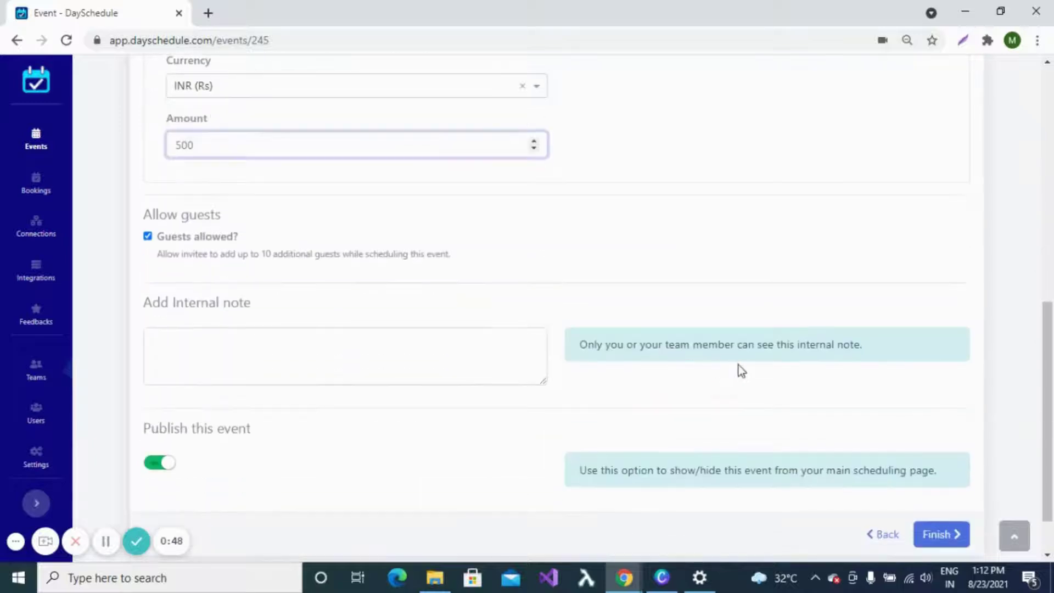
pyautogui.click(946, 476)
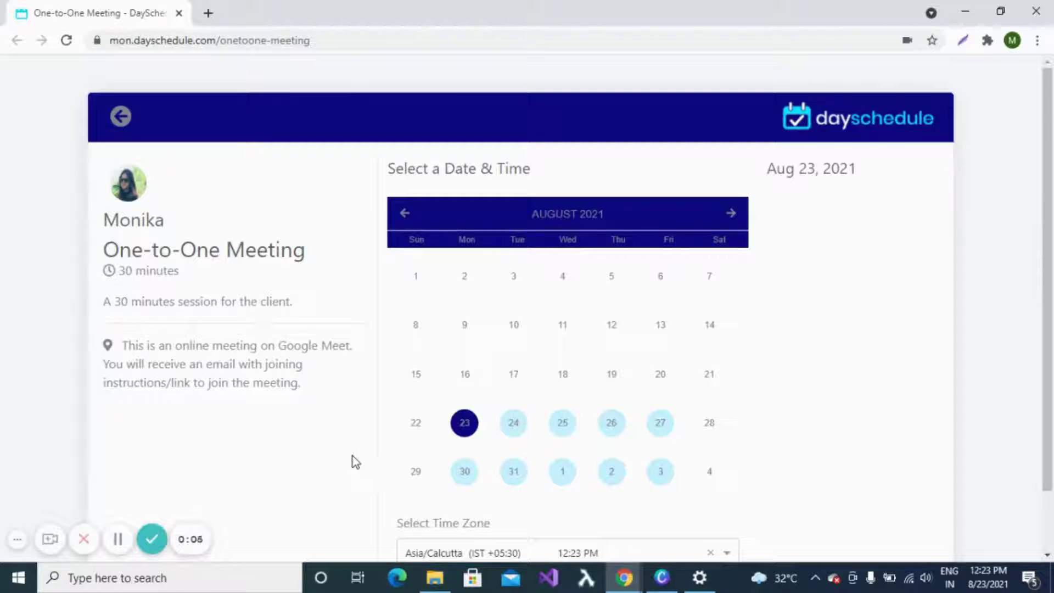
# Step: On the public booking page, pick Thursday, August 26, 2021 at 1:00 pm
pyautogui.click(349, 40)
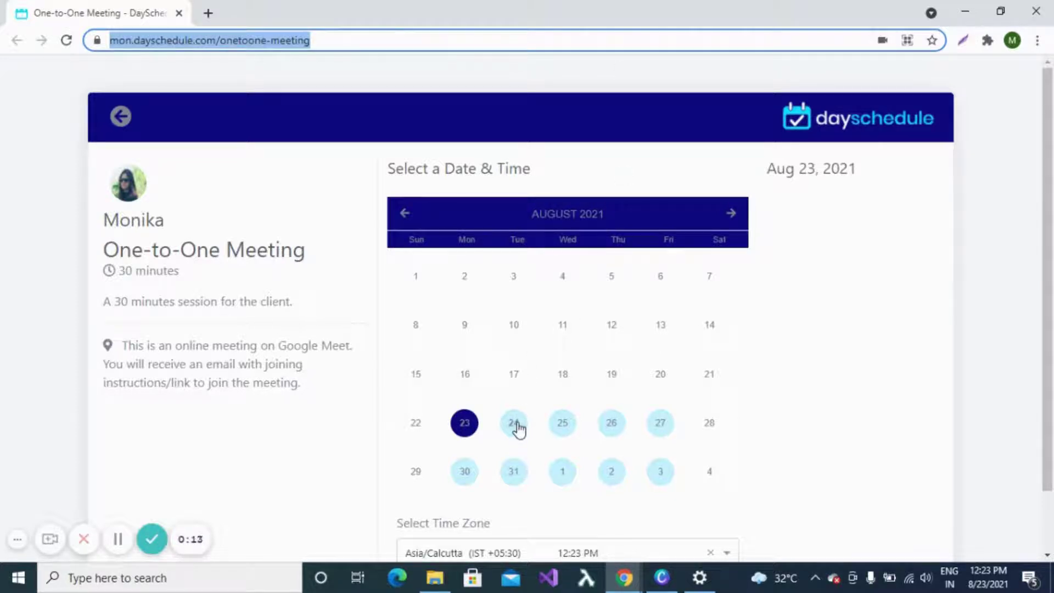
pyautogui.click(612, 423)
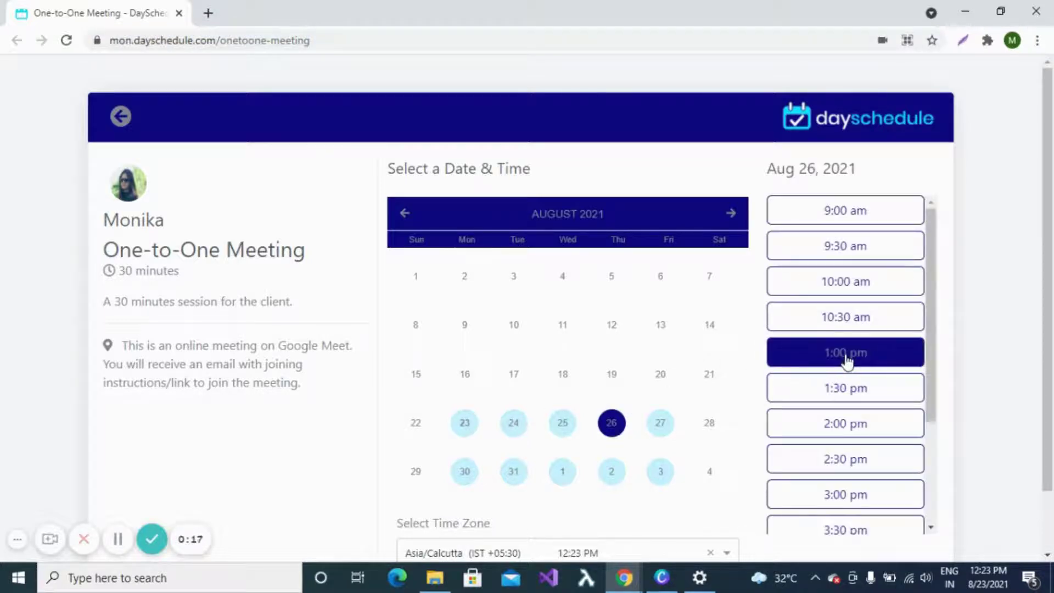
pyautogui.click(846, 361)
pyautogui.click(475, 263)
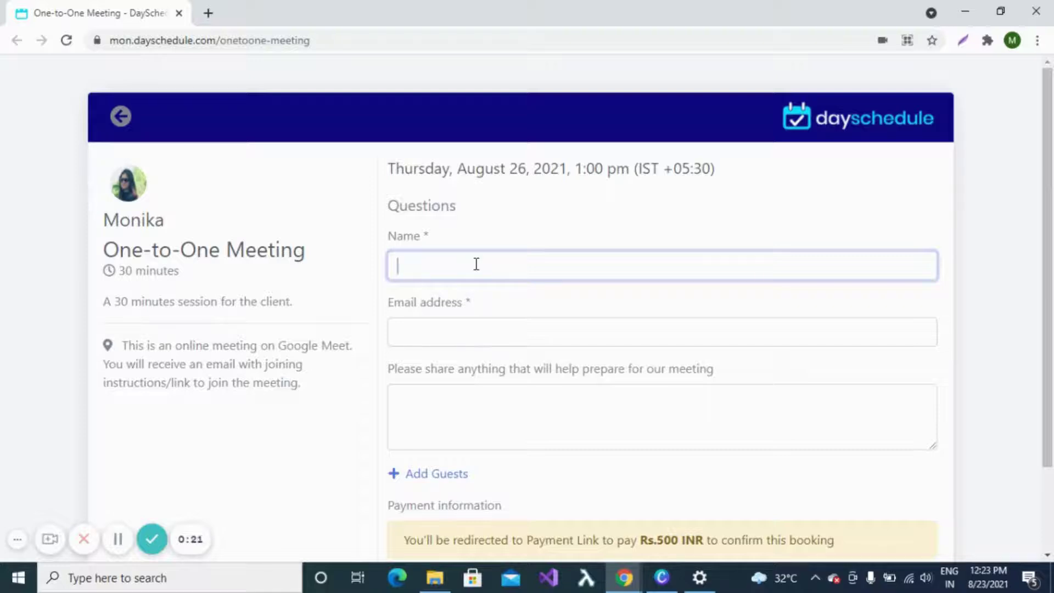
pyautogui.write('Mo')
pyautogui.write('nika')
# Step: Fill in the invitee's email and the preparation note 'My first session'
pyautogui.click(456, 326)
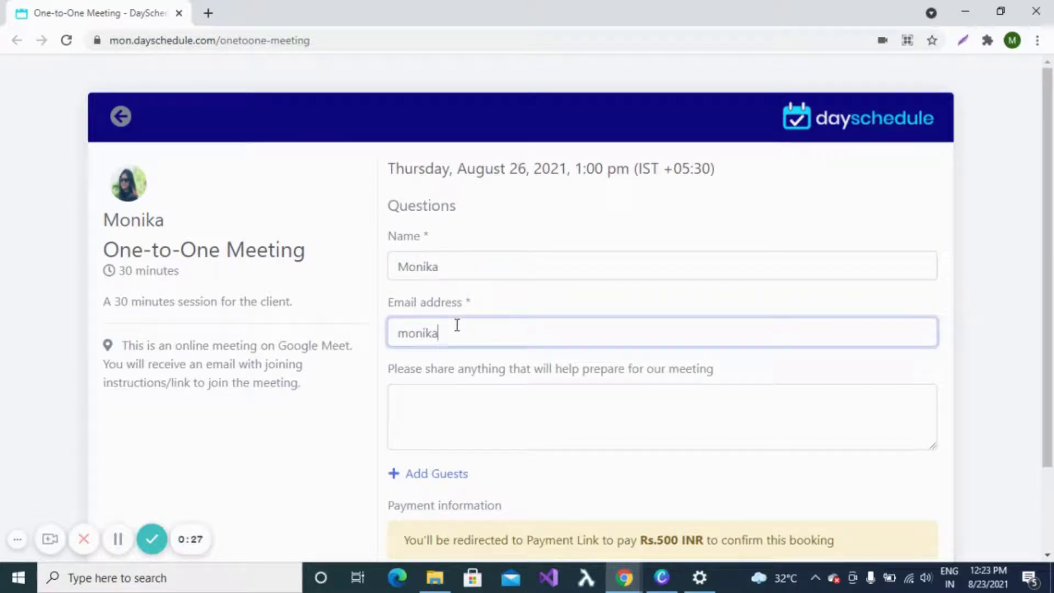
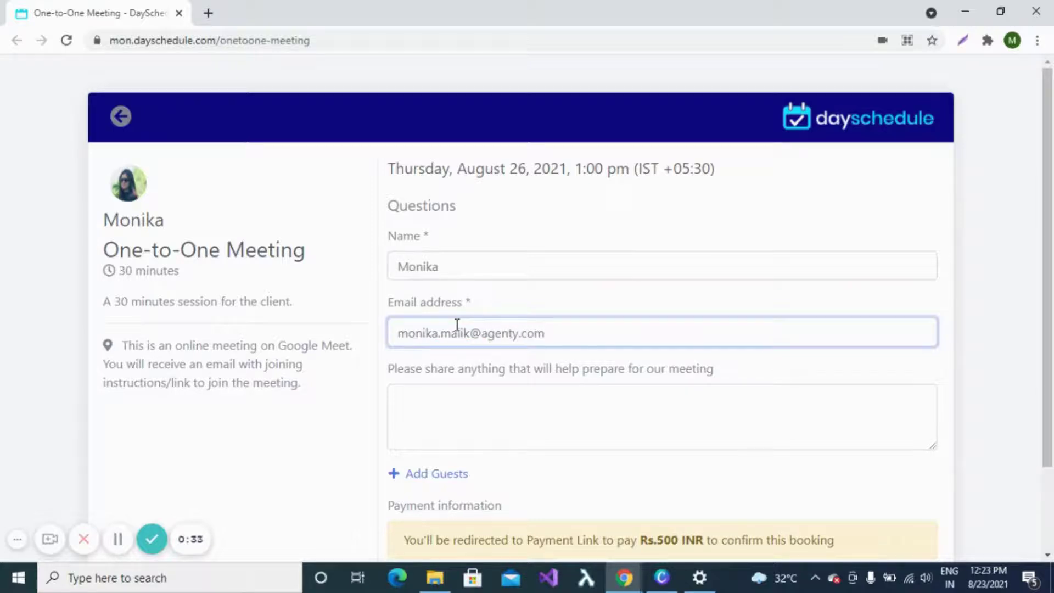
pyautogui.click(557, 424)
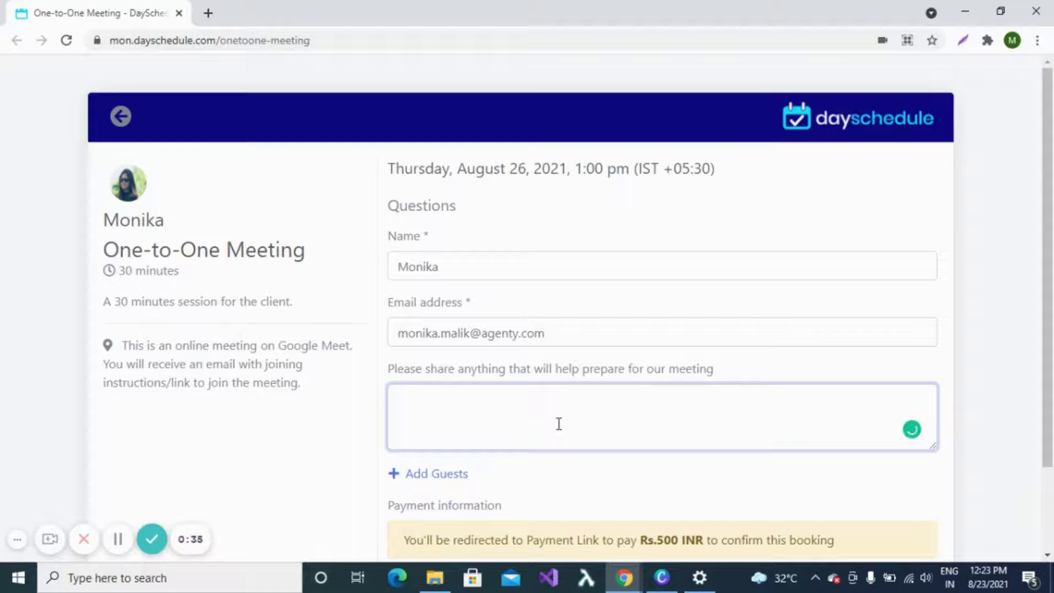
pyautogui.write('M')
pyautogui.write('y first')
pyautogui.write(' session')
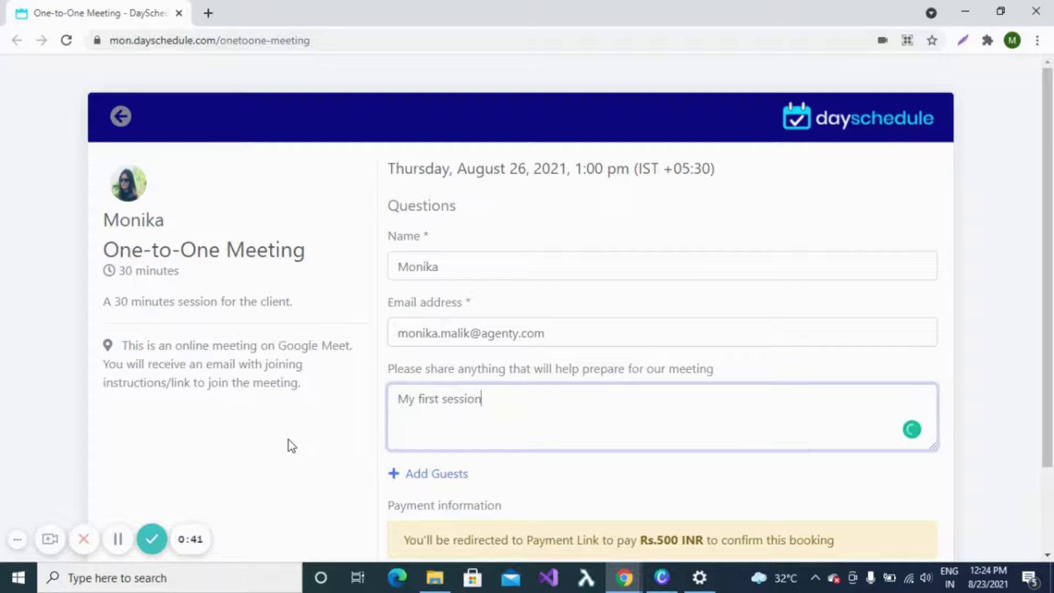
pyautogui.scroll(-2, 289, 440)
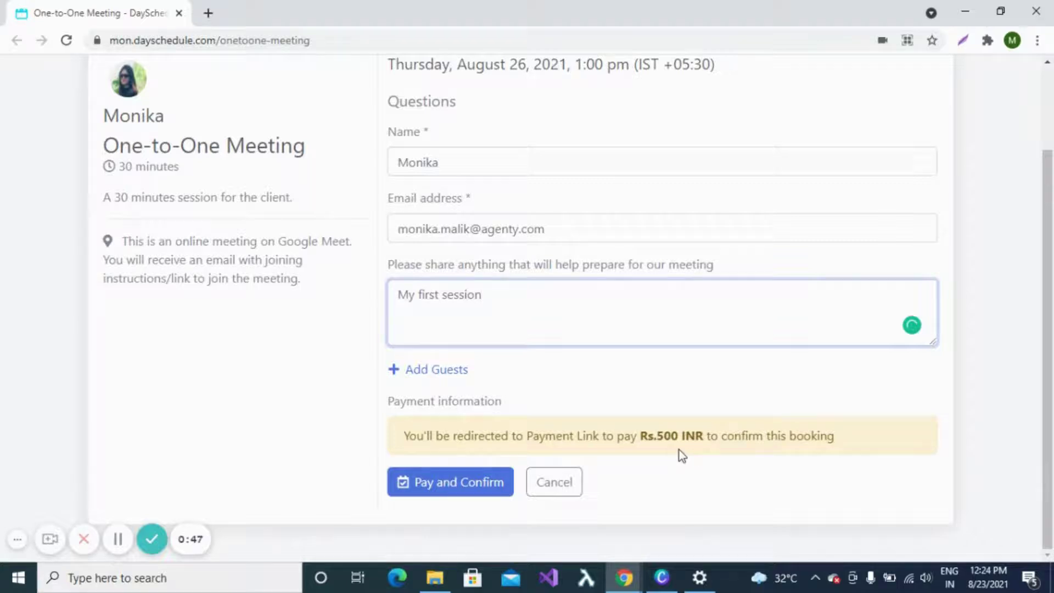
# Step: Submit the booking and confirm the Razorpay contact phone and email for the ₹500 payment
pyautogui.click(451, 485)
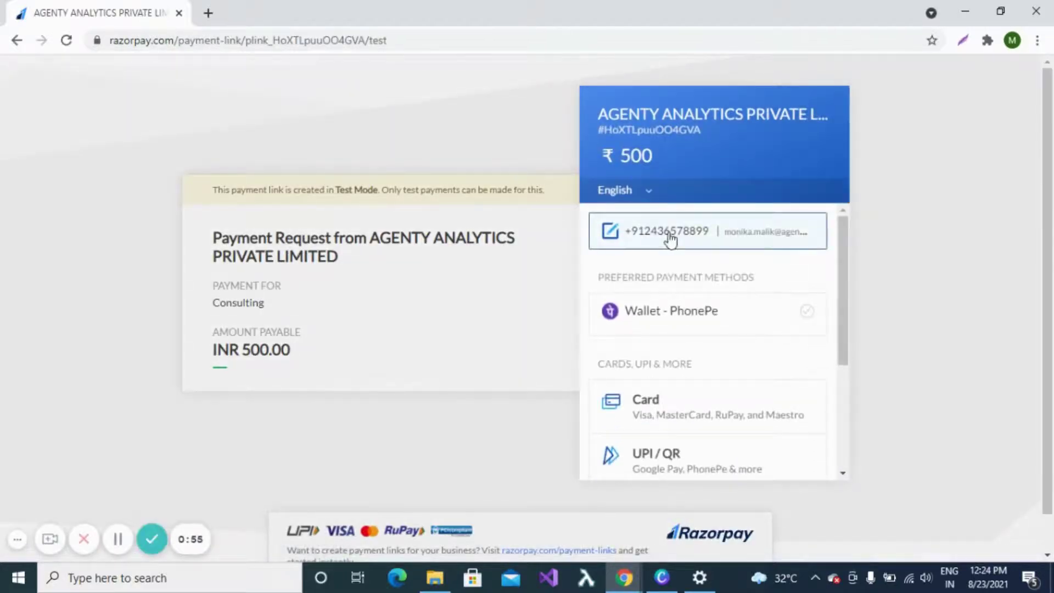
pyautogui.click(668, 233)
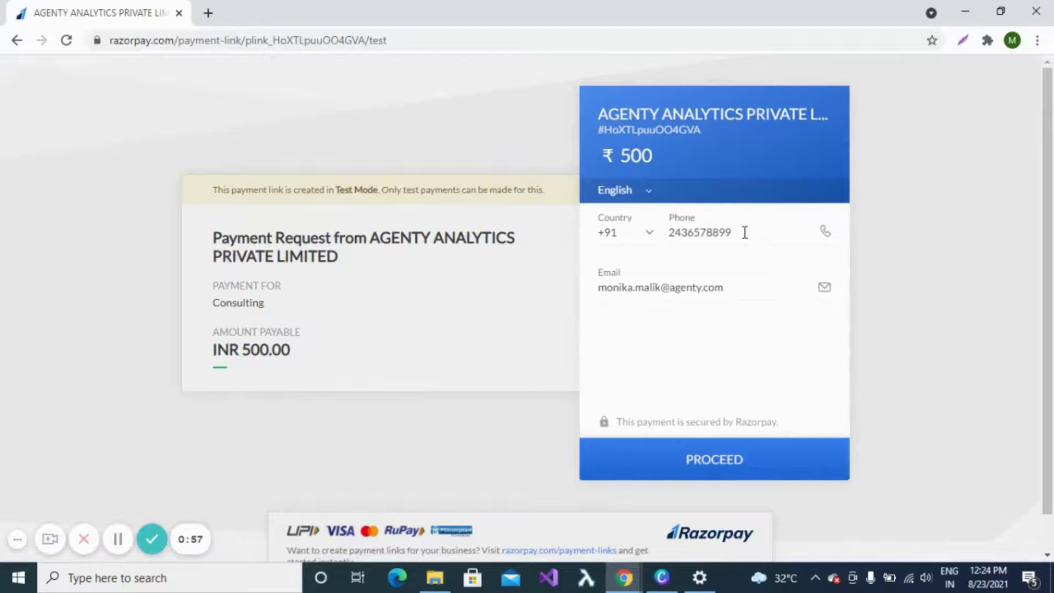
pyautogui.click(755, 294)
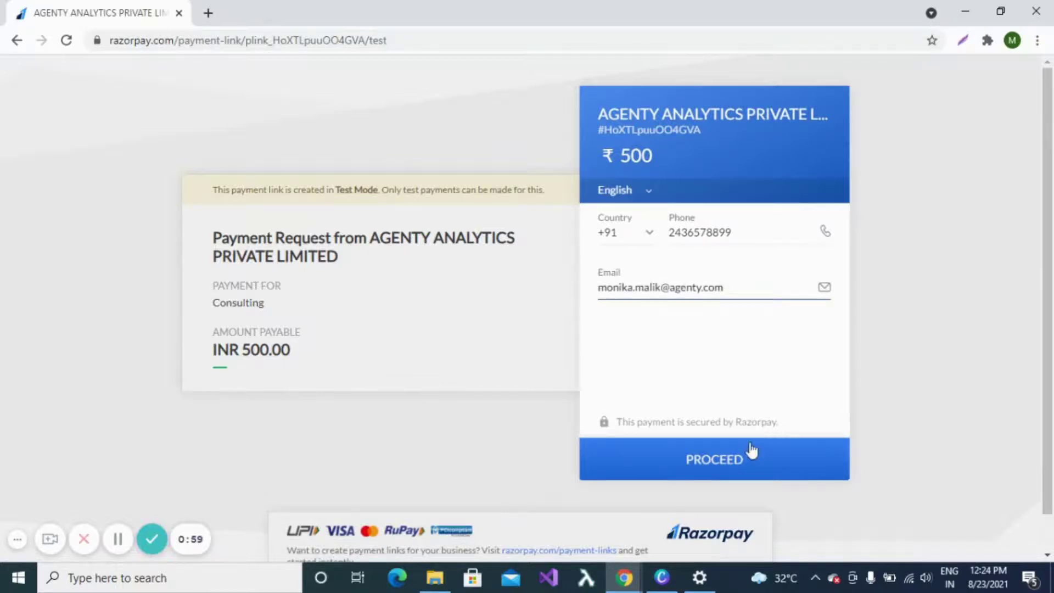
pyautogui.click(715, 462)
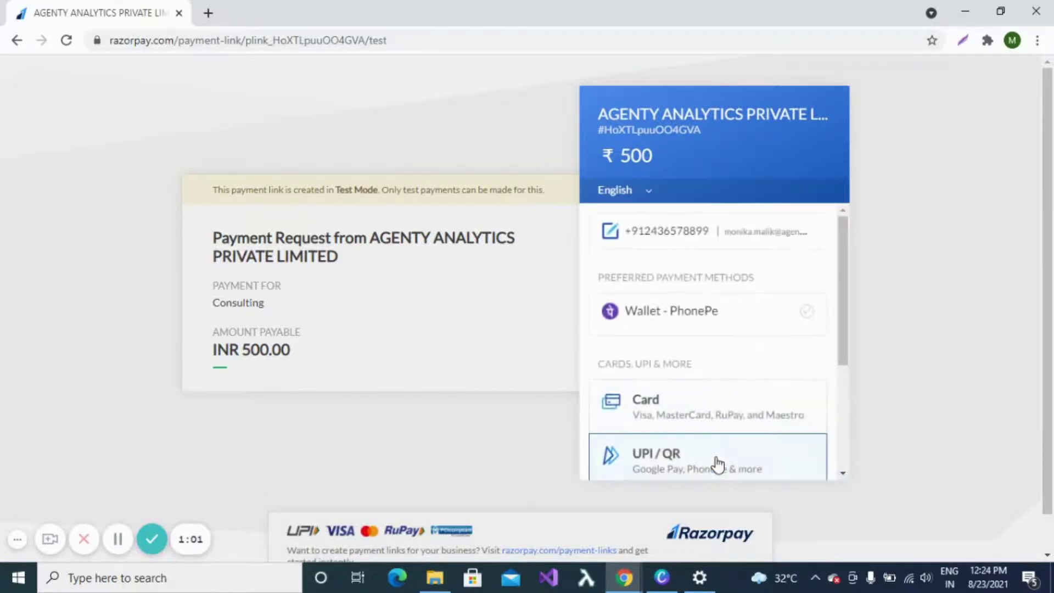
pyautogui.scroll(-2, 751, 408)
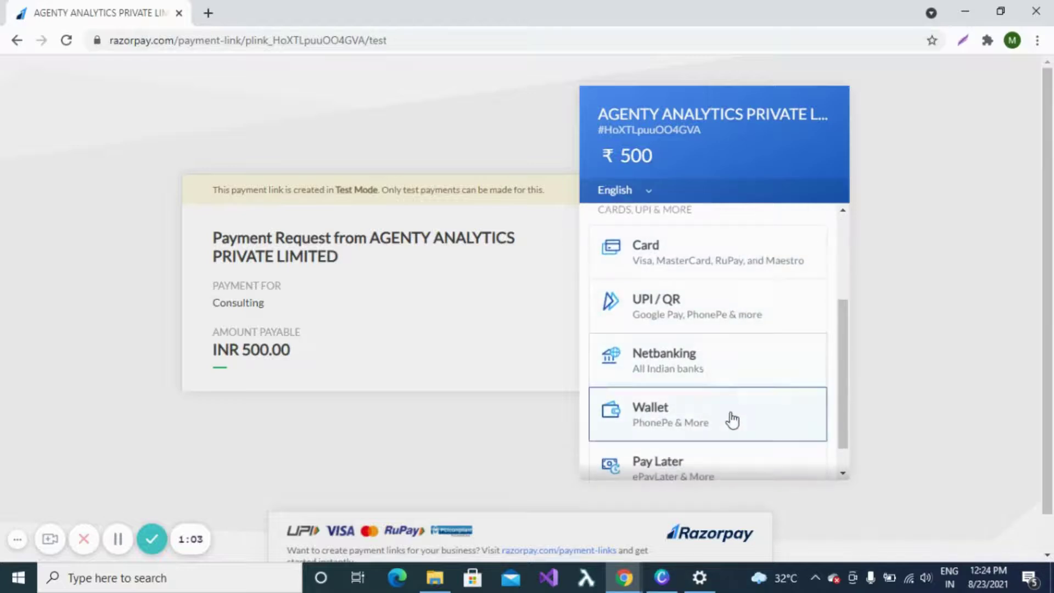
pyautogui.scroll(-1, 731, 422)
pyautogui.scroll(3, 734, 330)
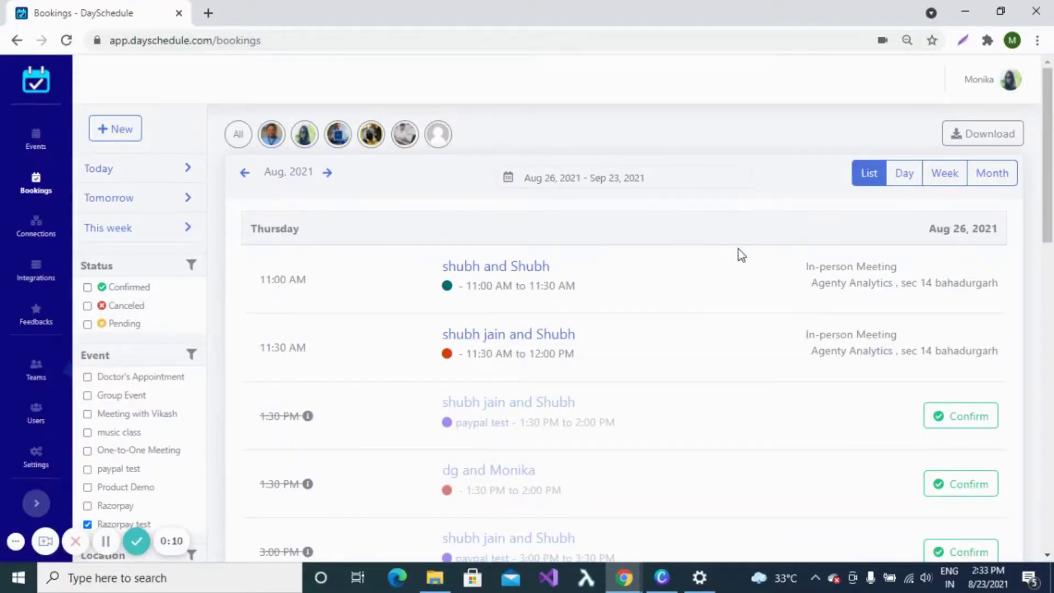
pyautogui.scroll(-2, 739, 255)
pyautogui.scroll(-2, 739, 255)
pyautogui.scroll(-2, 748, 258)
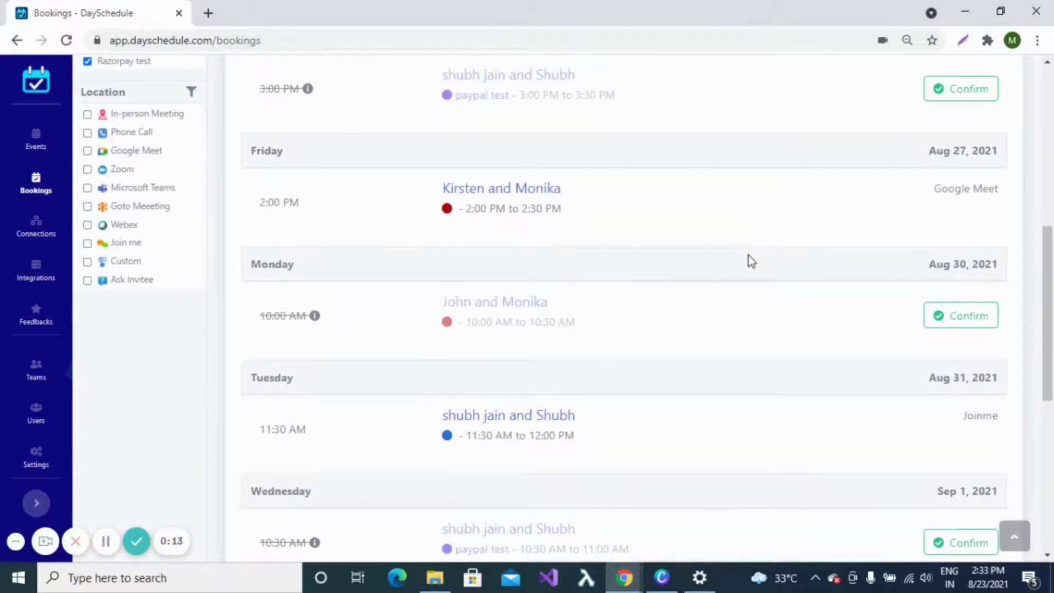
pyautogui.scroll(-2, 748, 260)
pyautogui.scroll(-3, 748, 260)
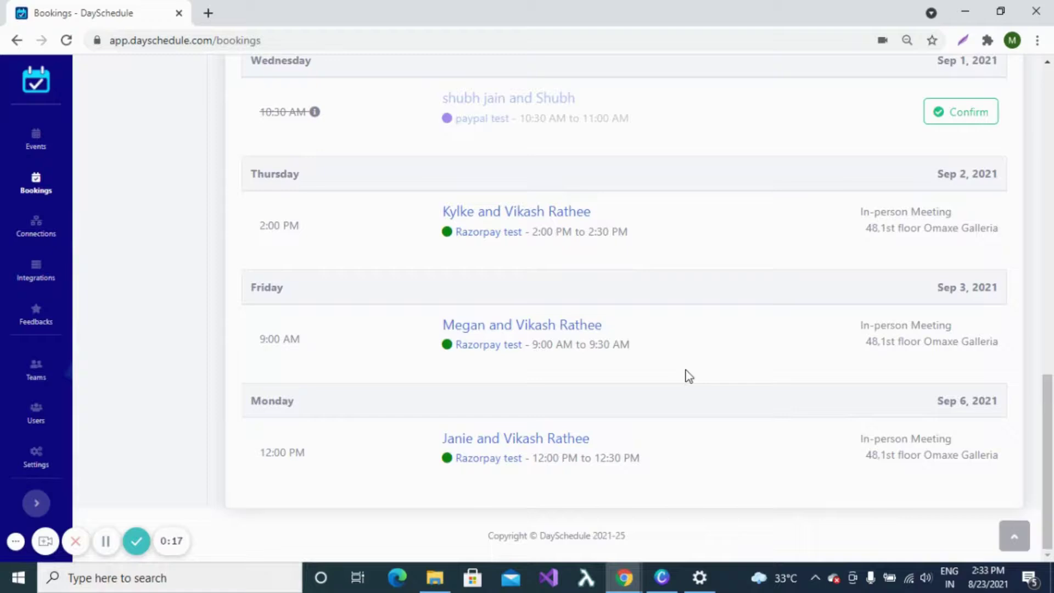
pyautogui.click(539, 330)
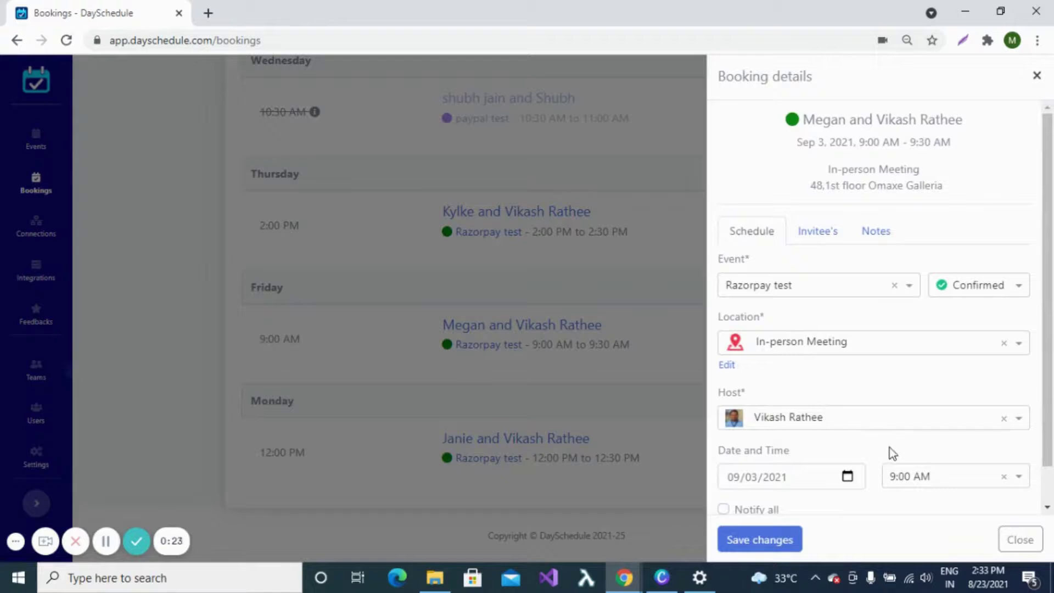
pyautogui.click(818, 234)
pyautogui.scroll(-2, 853, 320)
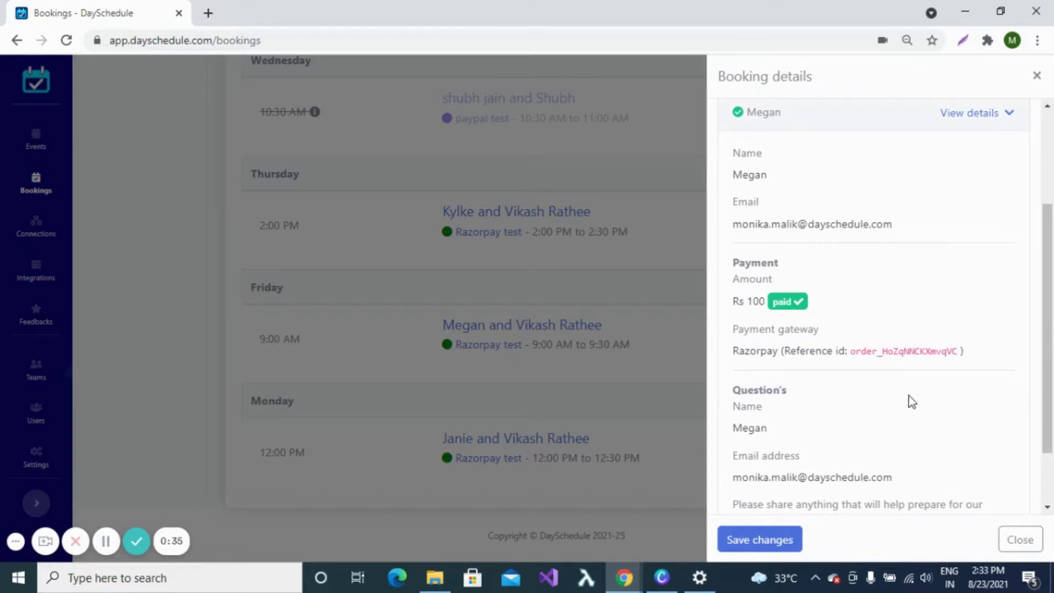
pyautogui.click(1019, 539)
pyautogui.scroll(2, 748, 443)
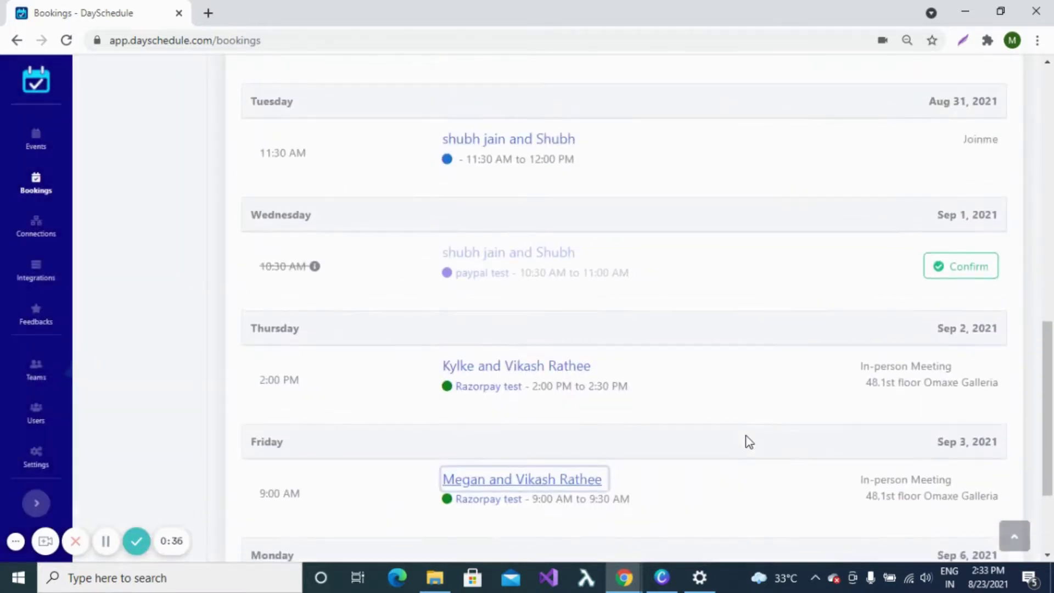
pyautogui.scroll(1, 748, 443)
pyautogui.scroll(1, 748, 443)
pyautogui.scroll(1, 748, 443)
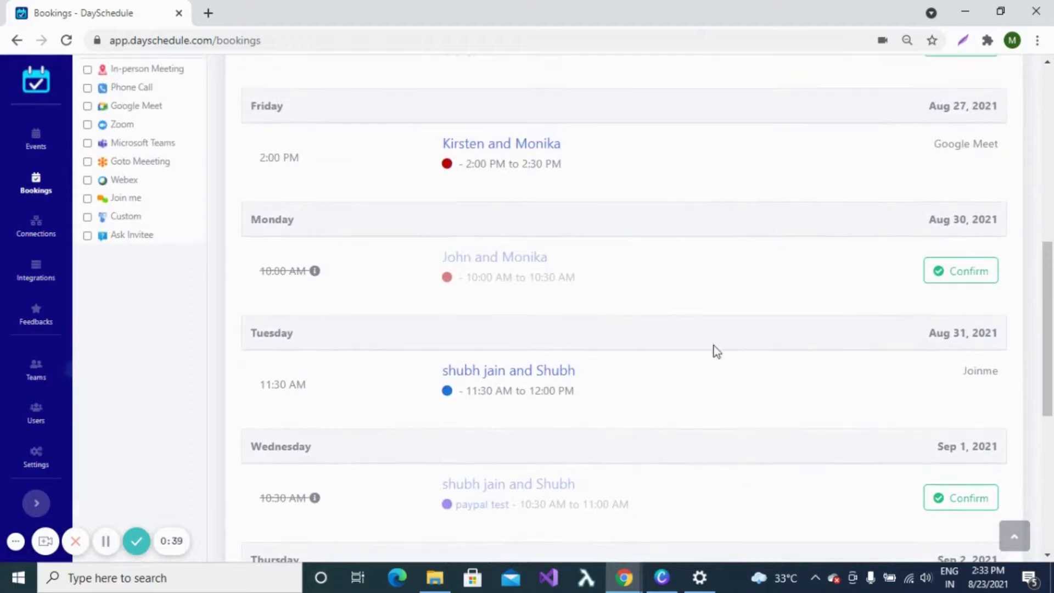
pyautogui.click(499, 146)
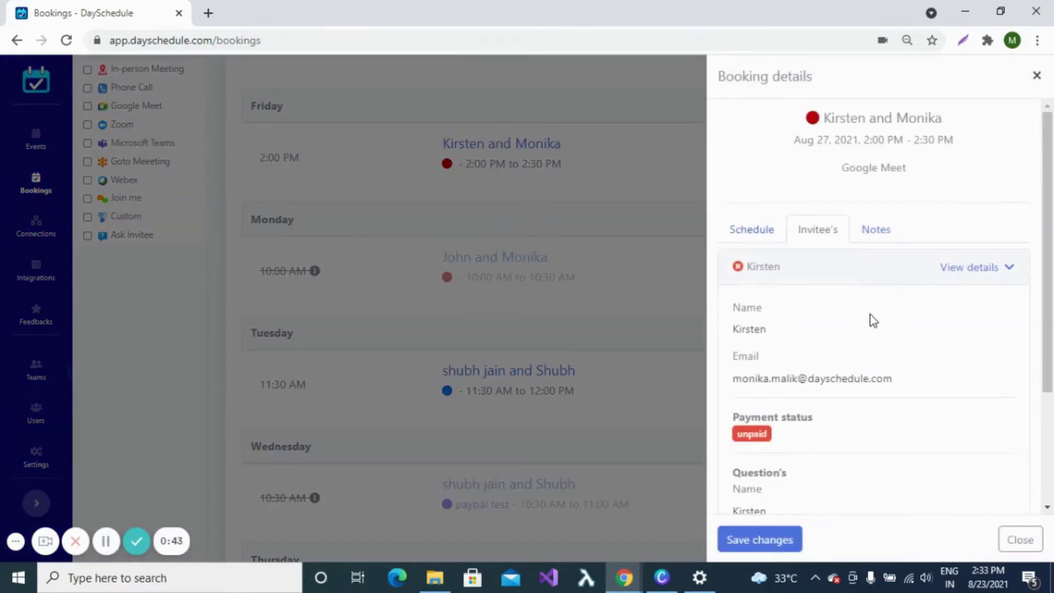
pyautogui.scroll(-1, 840, 279)
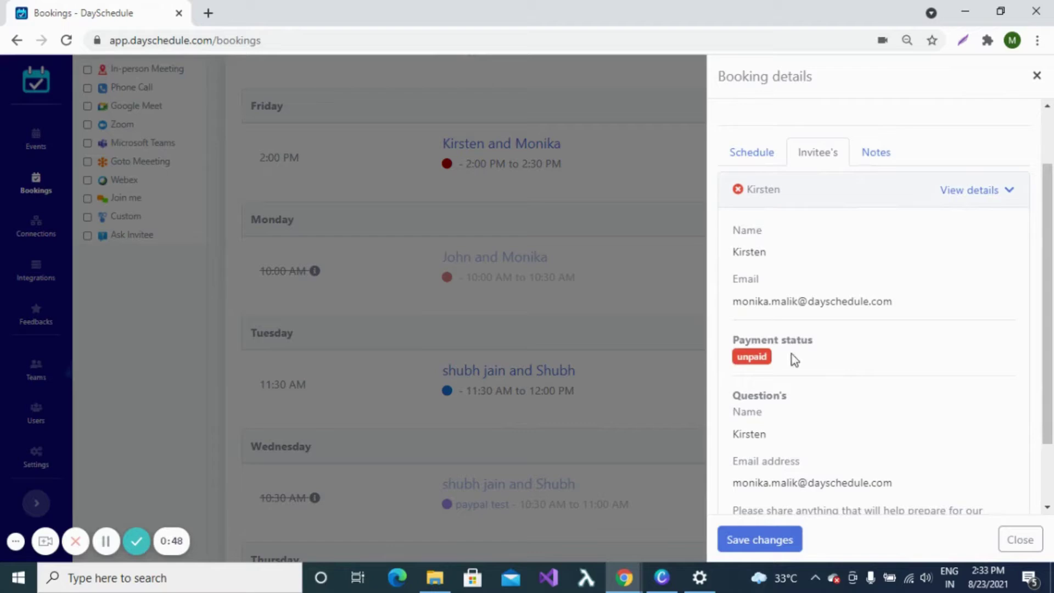
pyautogui.click(1020, 539)
pyautogui.scroll(2, 861, 436)
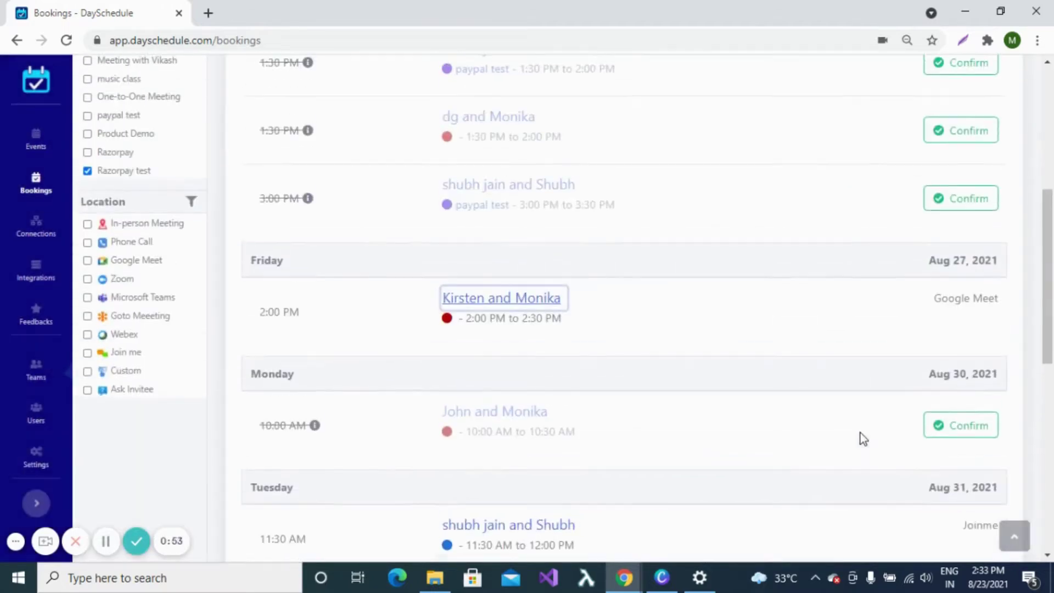
pyautogui.scroll(3, 817, 410)
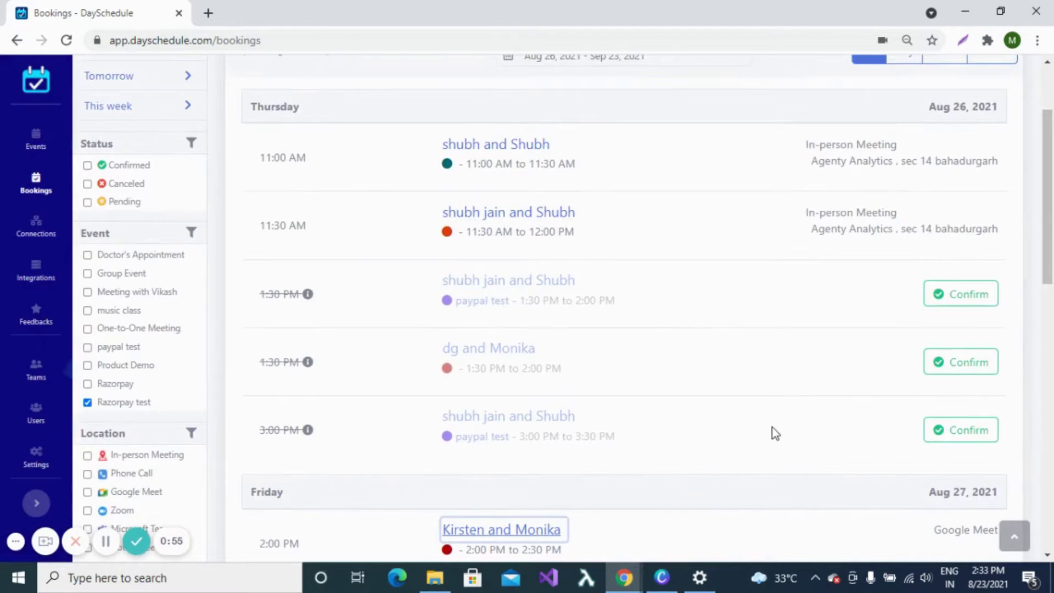
pyautogui.scroll(-2, 773, 433)
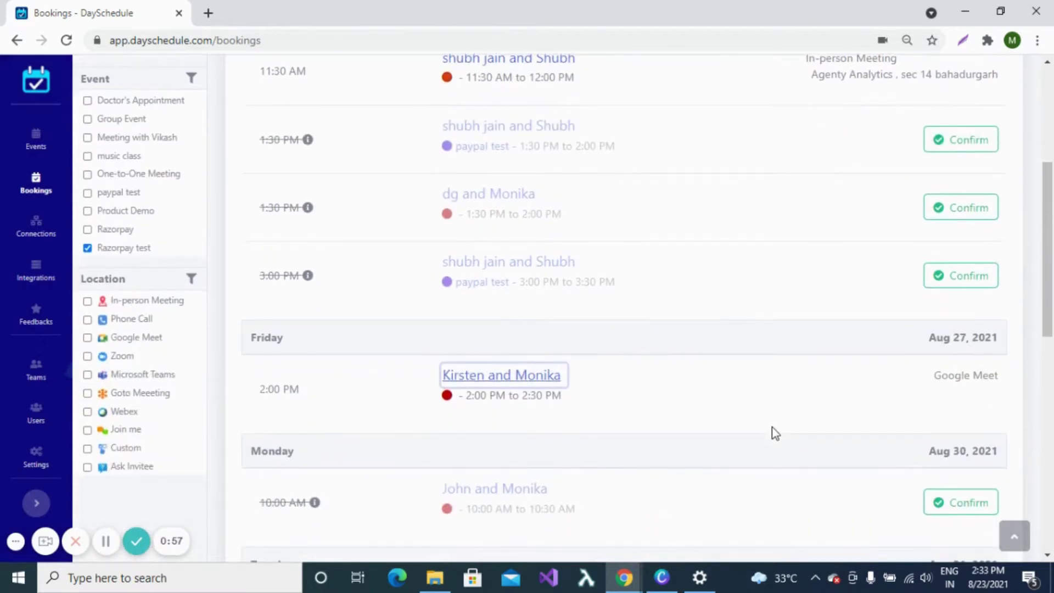